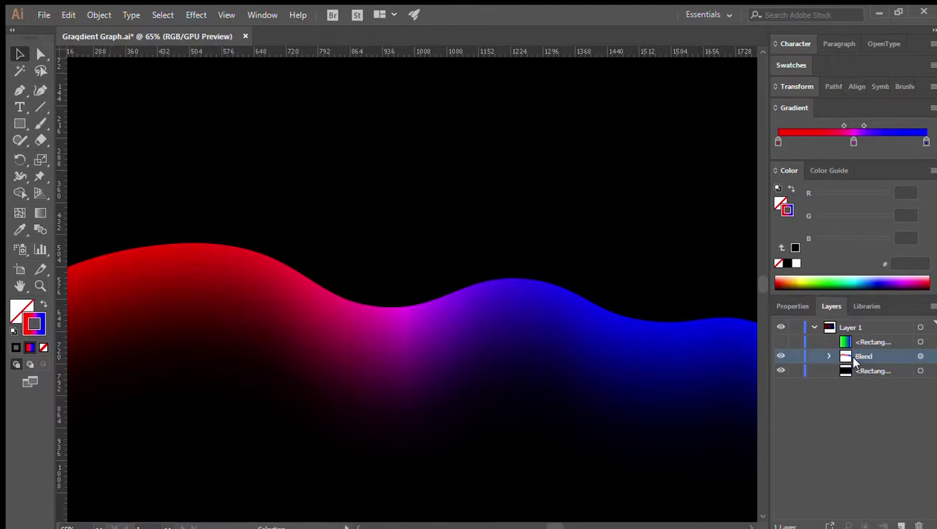
# Inspect the two paths inside the finished Blend object and hide that Blend in Layer 1
pyautogui.click(780, 356)
pyautogui.click(780, 358)
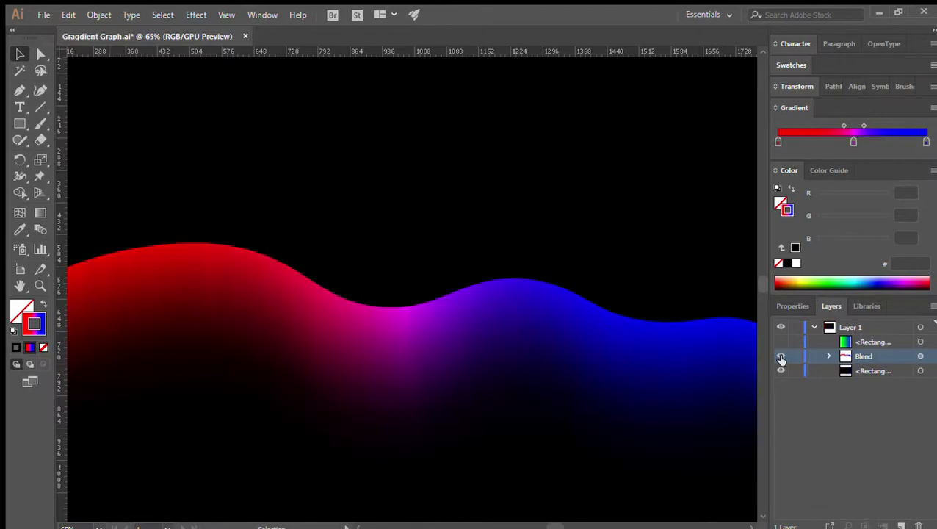
pyautogui.click(828, 356)
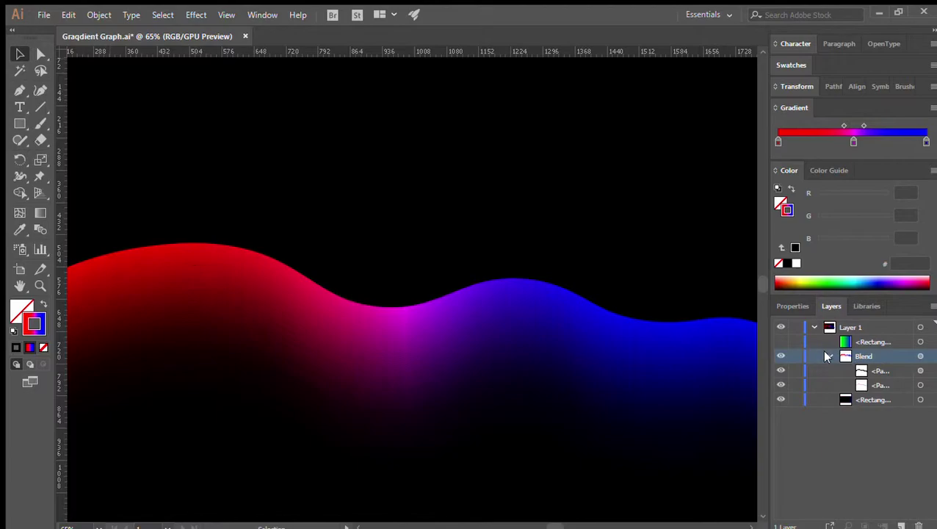
pyautogui.click(866, 372)
pyautogui.click(867, 384)
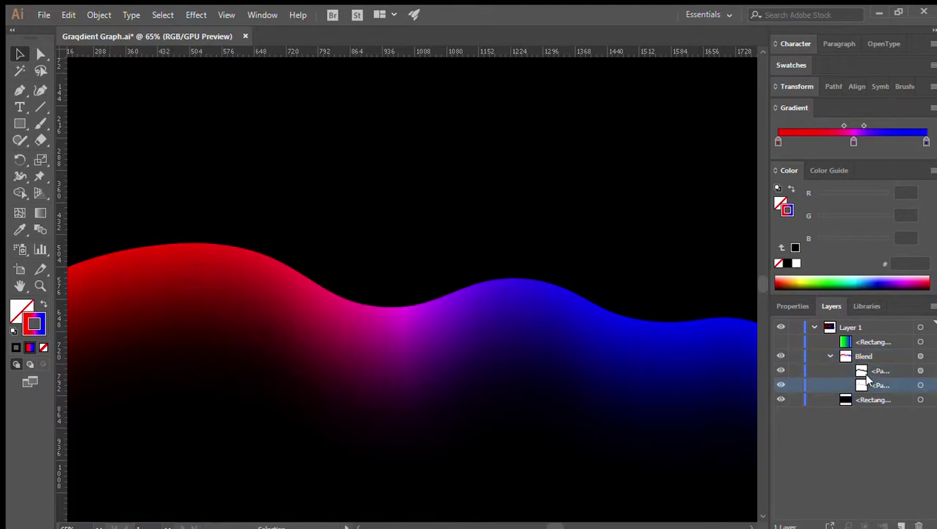
pyautogui.click(829, 356)
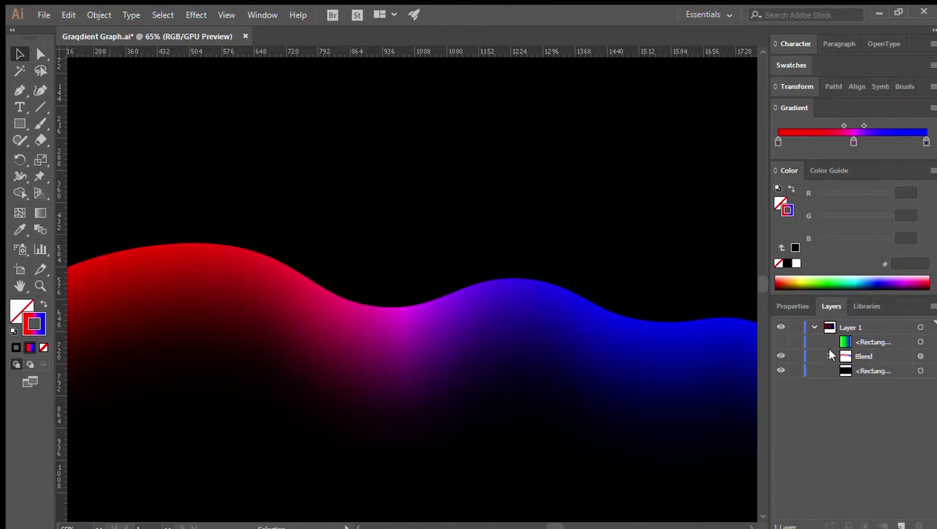
pyautogui.click(780, 357)
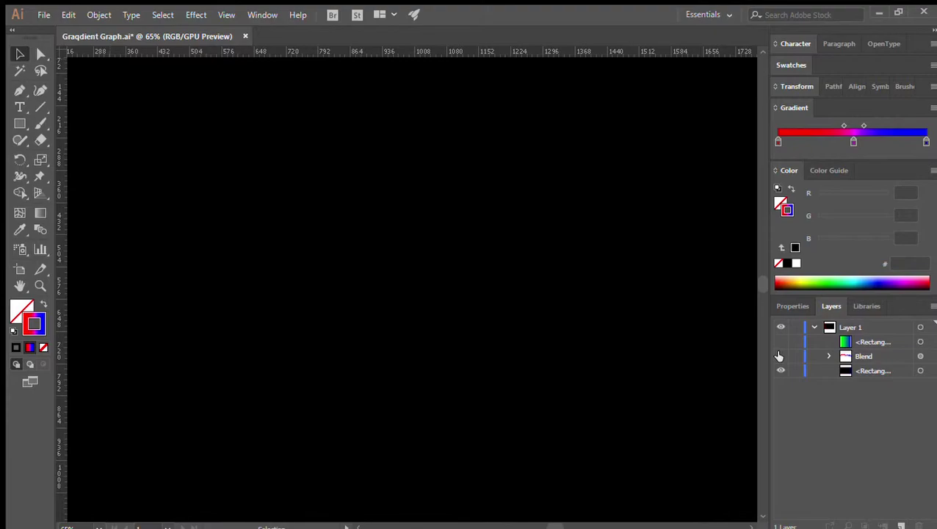
# Draw an open wavy path with eight anchor points across the upper part of the black artboard using the Curvature tool
pyautogui.click(39, 89)
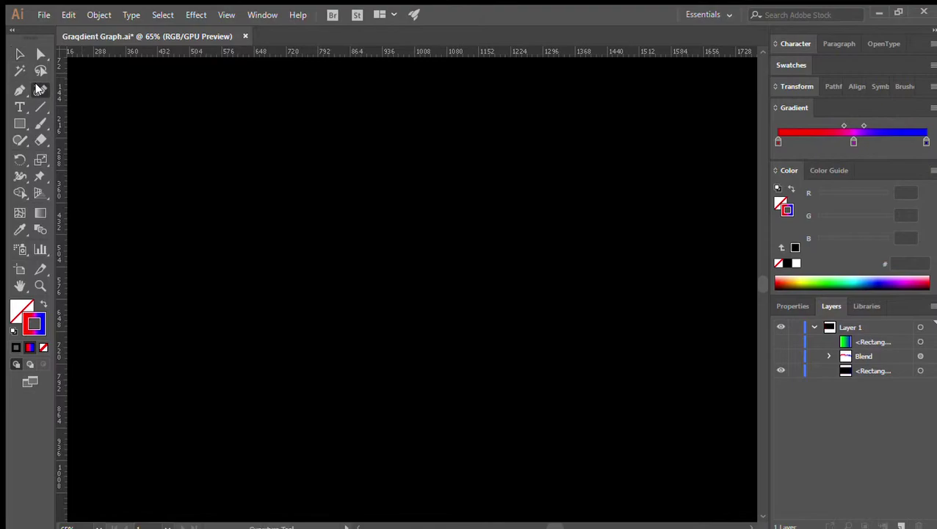
pyautogui.click(130, 217)
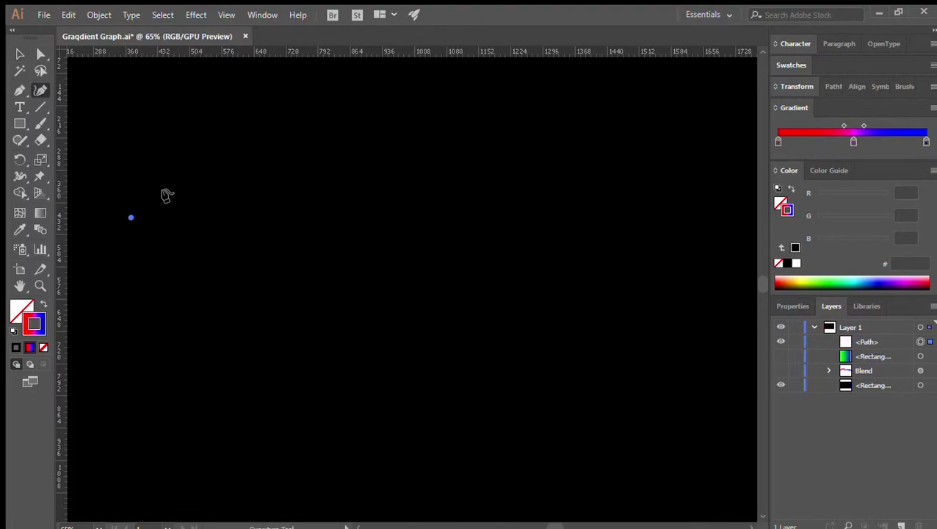
pyautogui.click(209, 162)
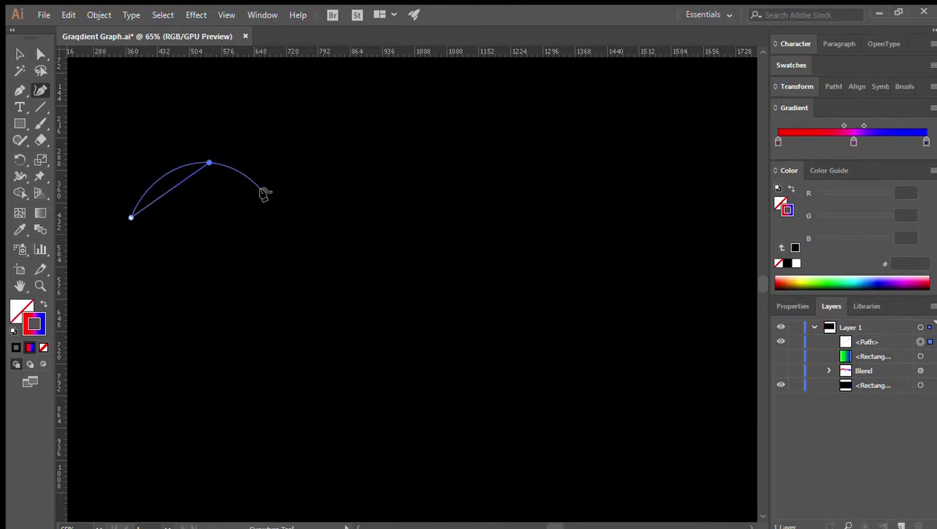
pyautogui.click(308, 185)
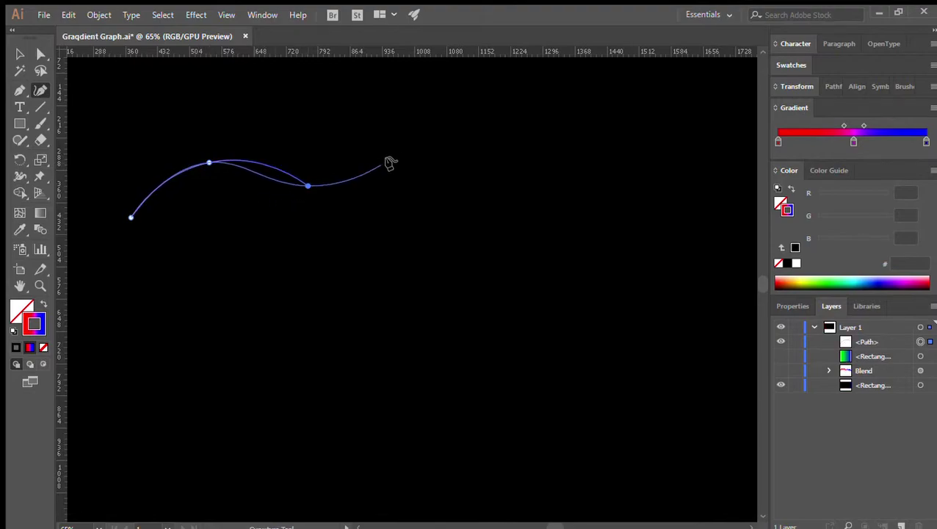
pyautogui.click(439, 138)
pyautogui.click(565, 136)
pyautogui.click(634, 203)
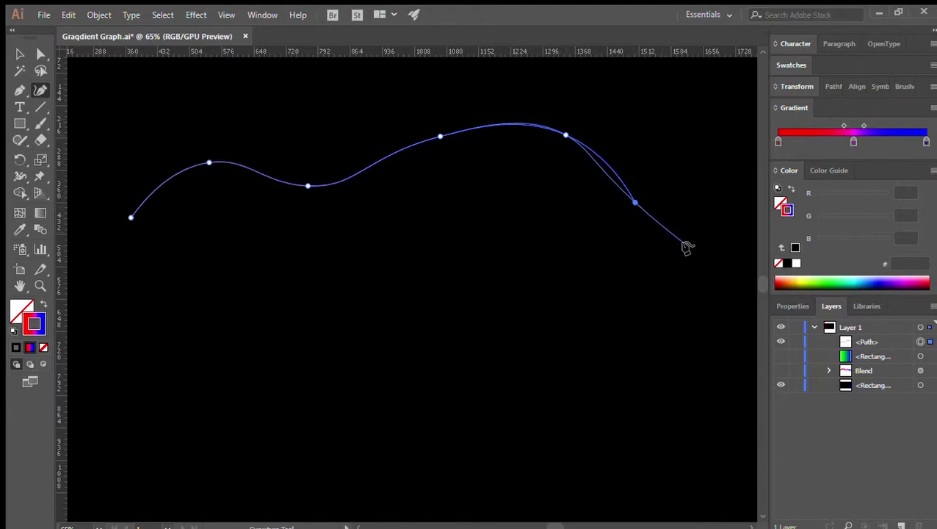
pyautogui.click(682, 195)
pyautogui.press('Escape')
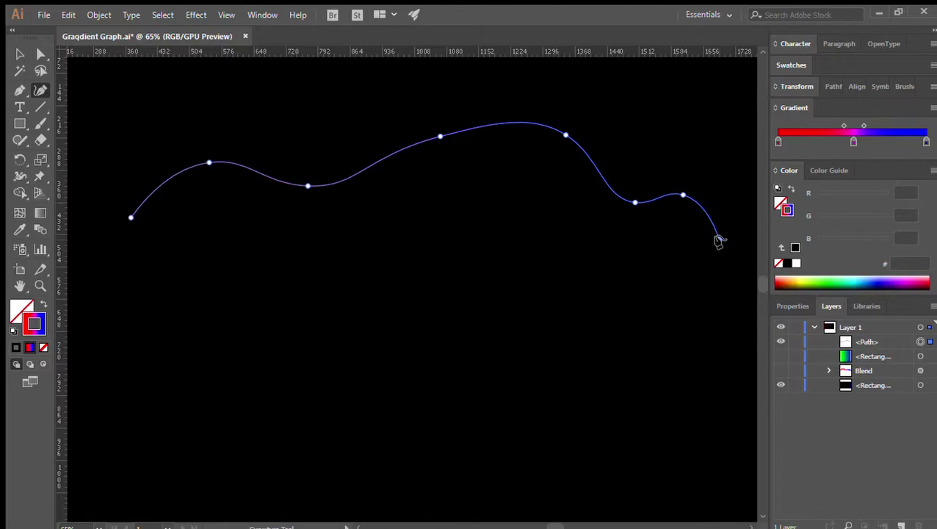
pyautogui.click(718, 240)
pyautogui.press('Escape')
pyautogui.hotkey('ctrl', 'z')
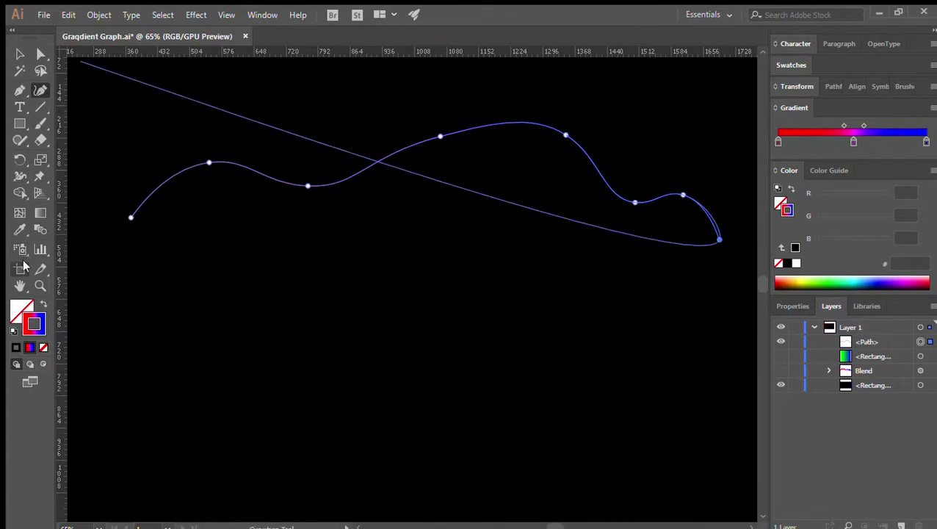
pyautogui.press('Escape')
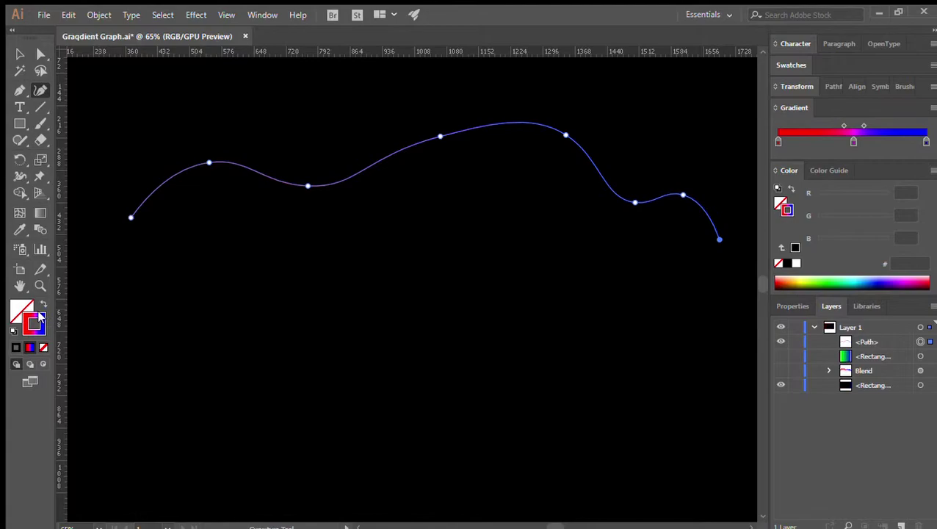
# Try a solid black stroke on the wavy path, restore the red-magenta-blue gradient stroke, and delete the stray path
pyautogui.click(15, 347)
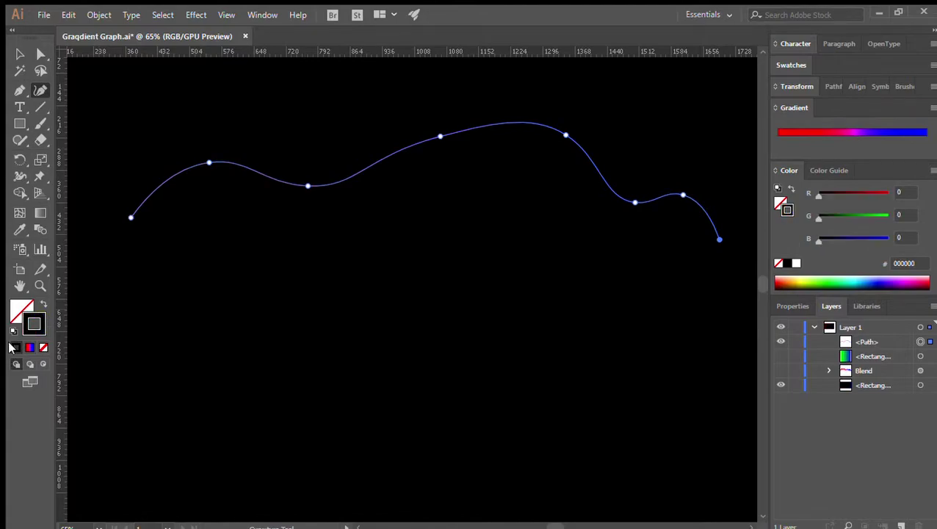
pyautogui.click(30, 348)
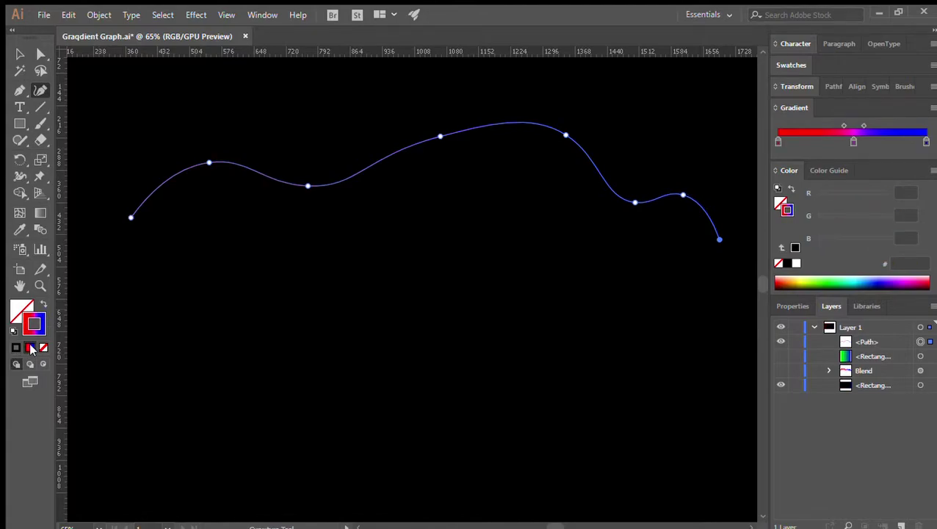
pyautogui.click(15, 347)
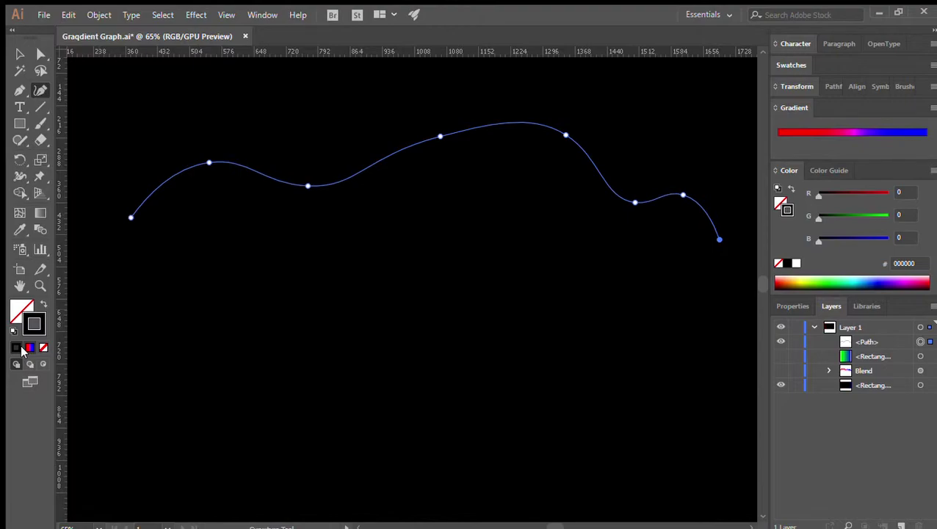
pyautogui.click(28, 348)
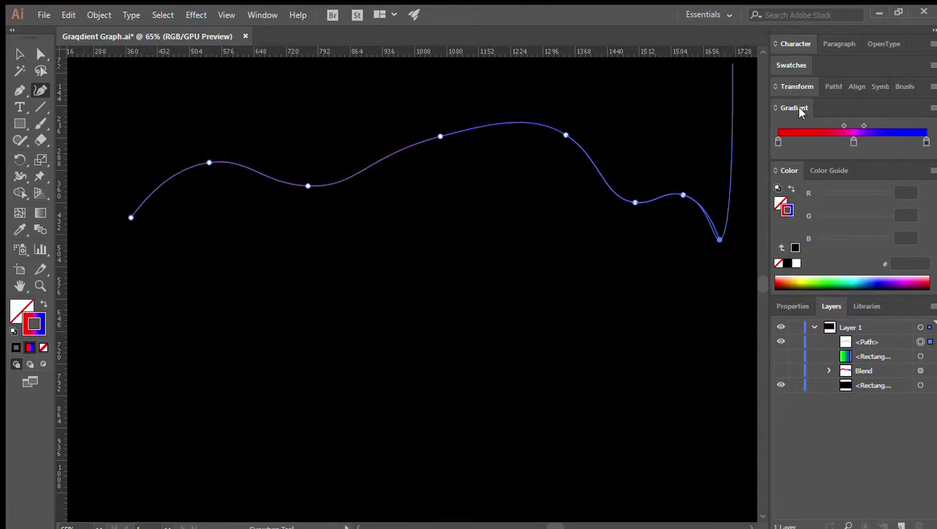
pyautogui.press('Escape')
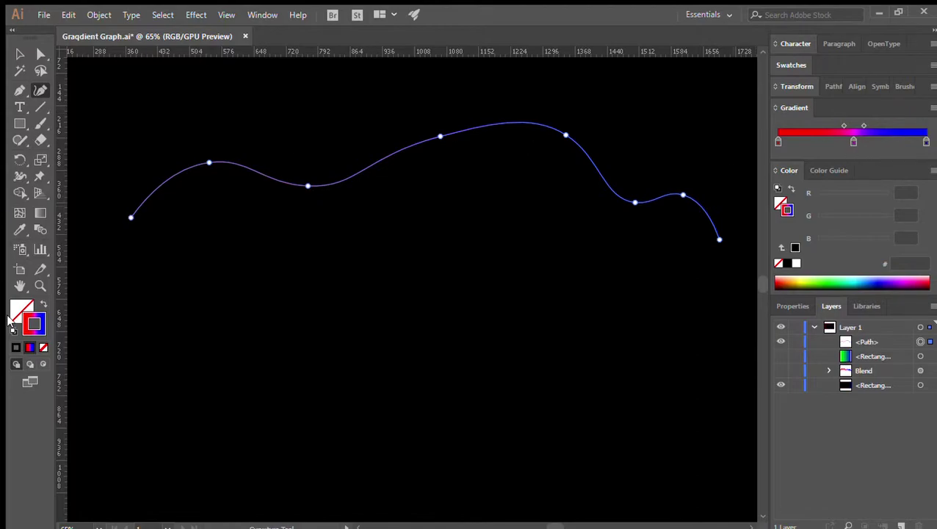
pyautogui.moveTo(9, 318); pyautogui.dragTo(162, 320)
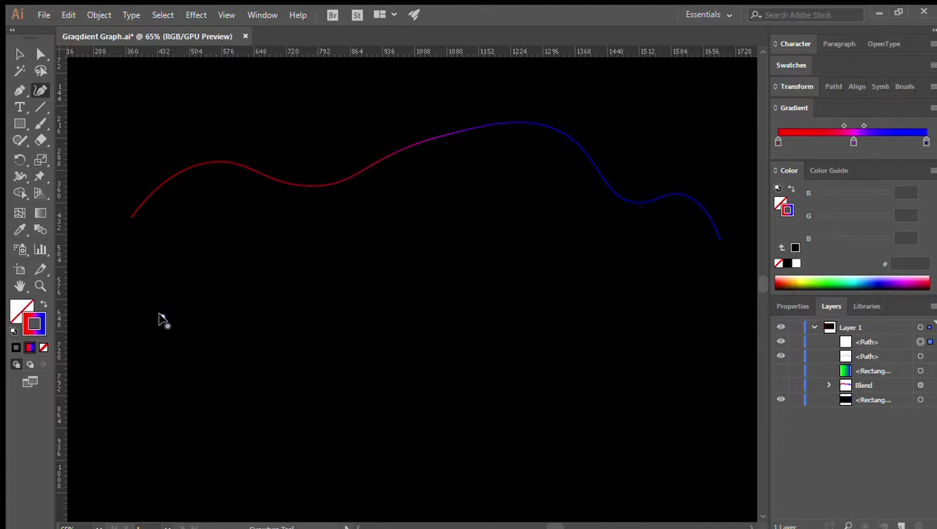
pyautogui.press('Delete')
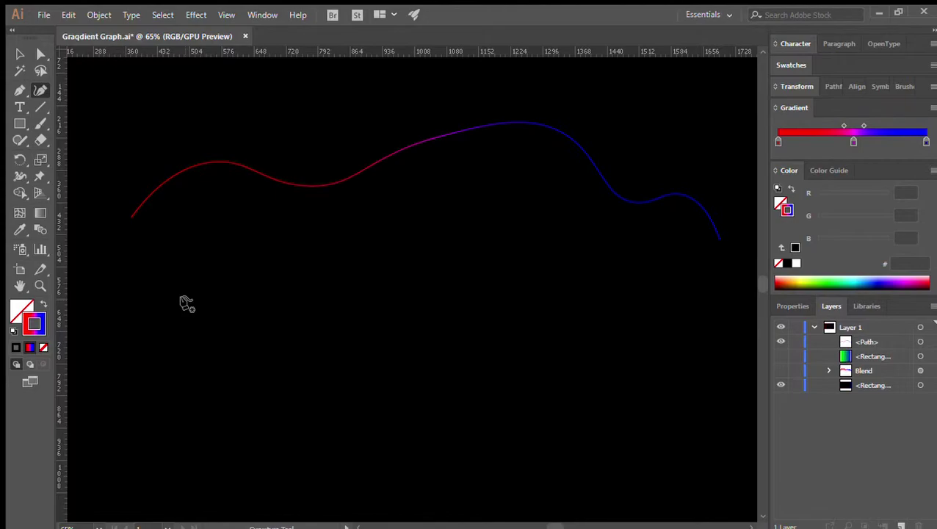
# Select the gradient-stroked wavy path and paste a copy of it
pyautogui.click(20, 54)
pyautogui.click(285, 182)
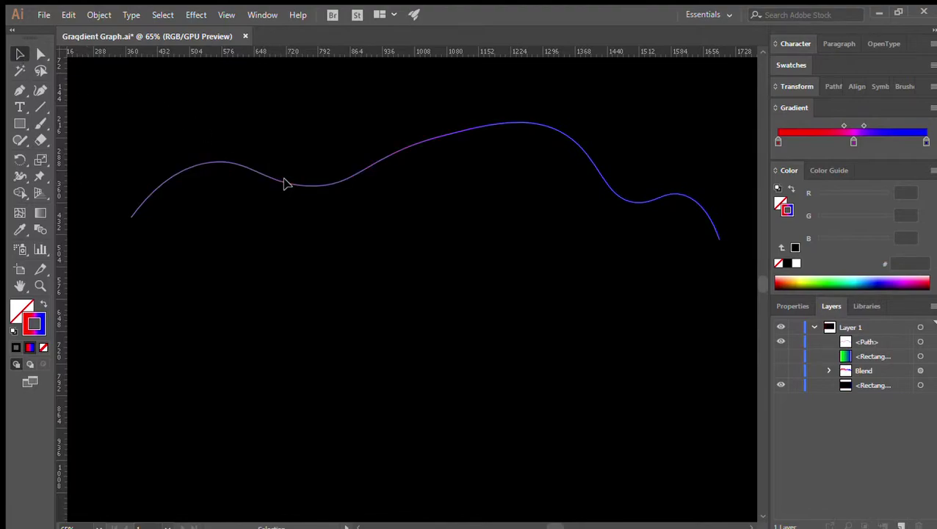
pyautogui.press('a')
pyautogui.press('v')
pyautogui.hotkey('ctrl', 'c')
pyautogui.hotkey('ctrl', 'v')
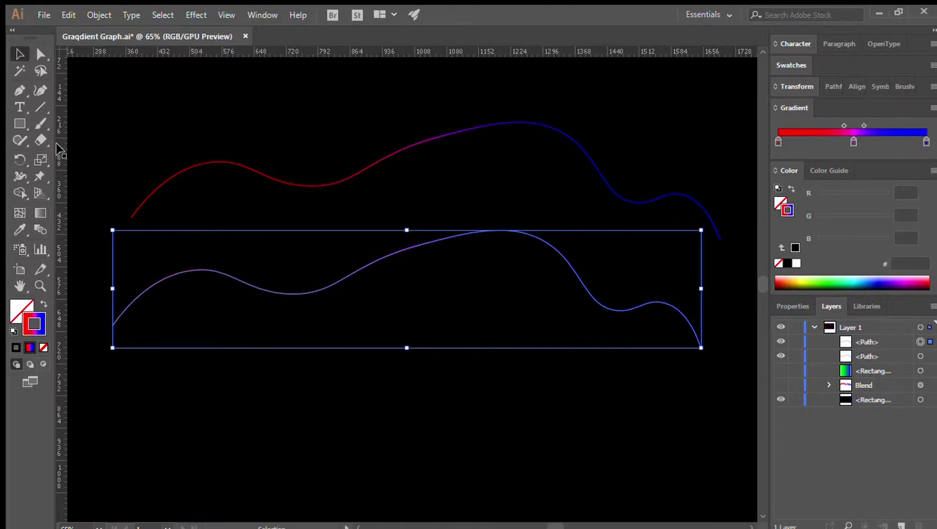
# Align the copied path's red end under the original's with a vertical guide and delete the guide
pyautogui.moveTo(62, 150); pyautogui.dragTo(130, 152)
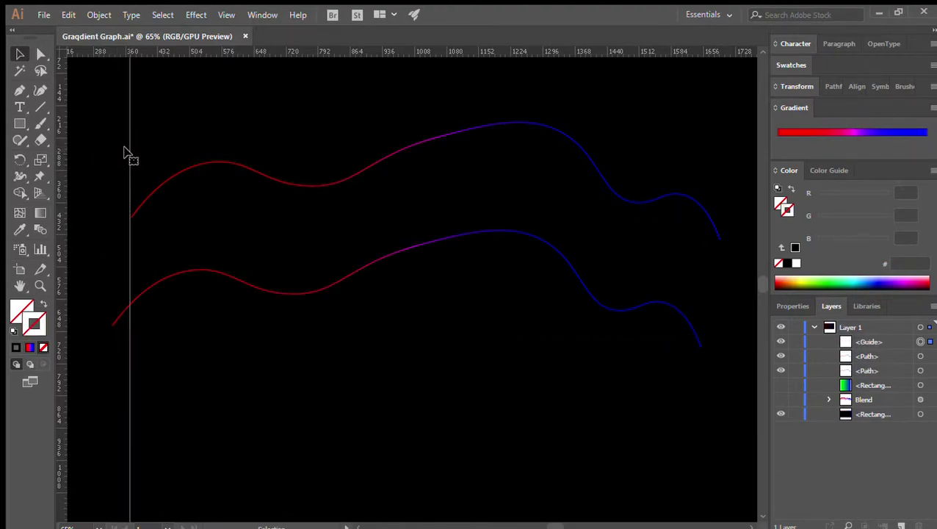
pyautogui.click(187, 274)
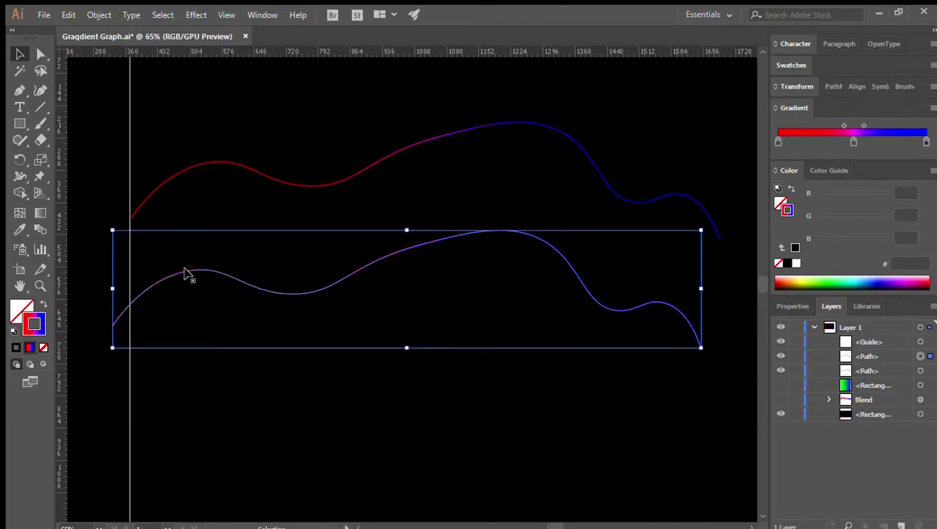
pyautogui.moveTo(187, 273); pyautogui.dragTo(185, 269)
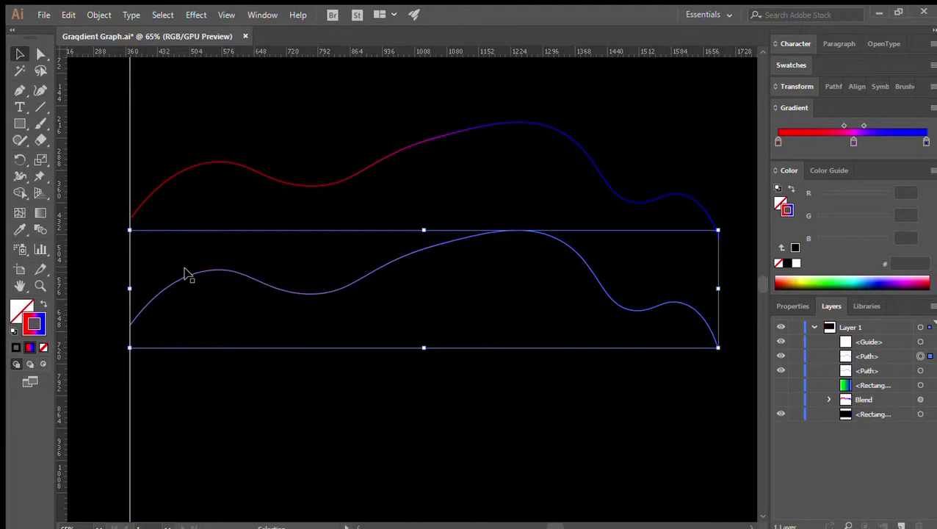
pyautogui.click(130, 74)
pyautogui.click(129, 75)
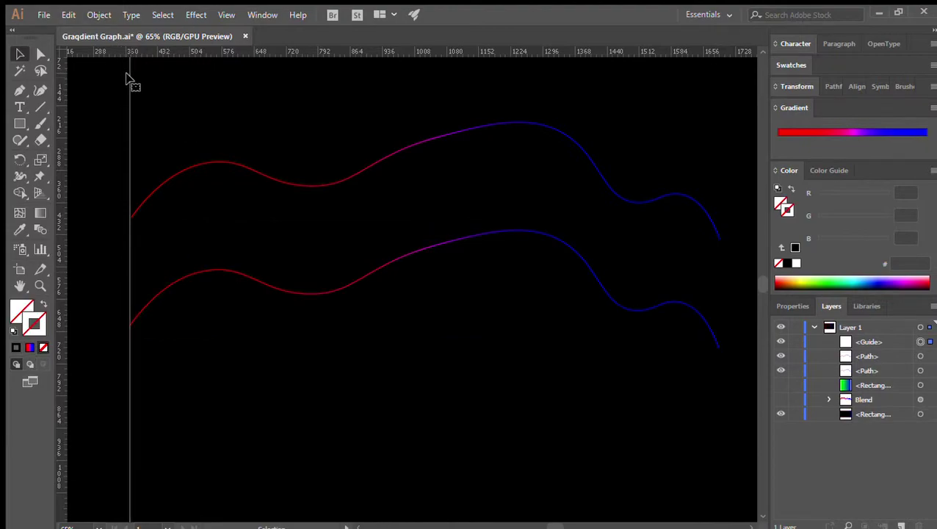
pyautogui.press('Delete')
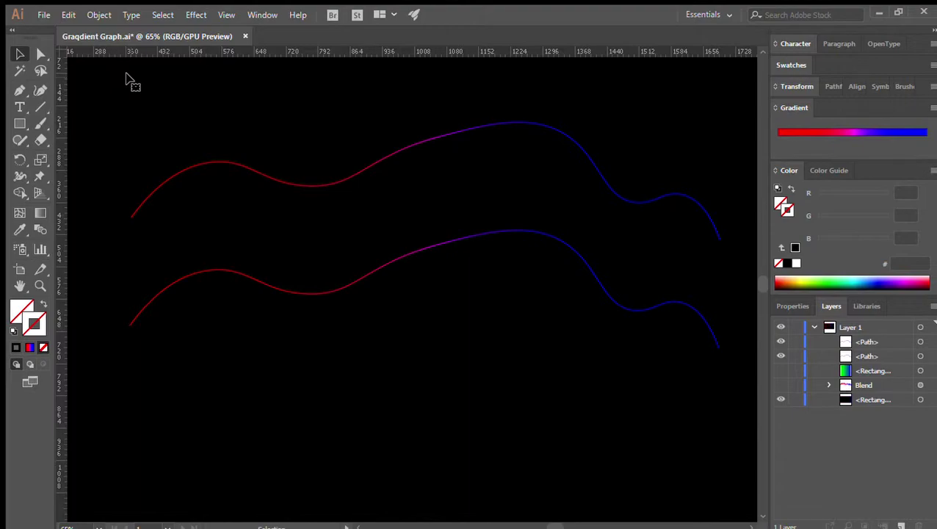
# Blend the upper and lower wavy paths by joining their blue end points with the Blend tool
pyautogui.click(37, 226)
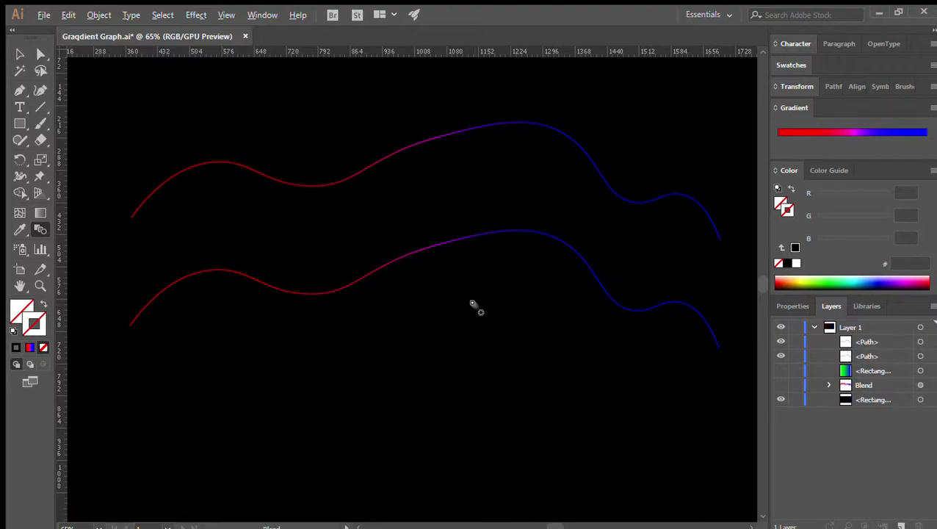
pyautogui.hotkey('ctrl', '1')
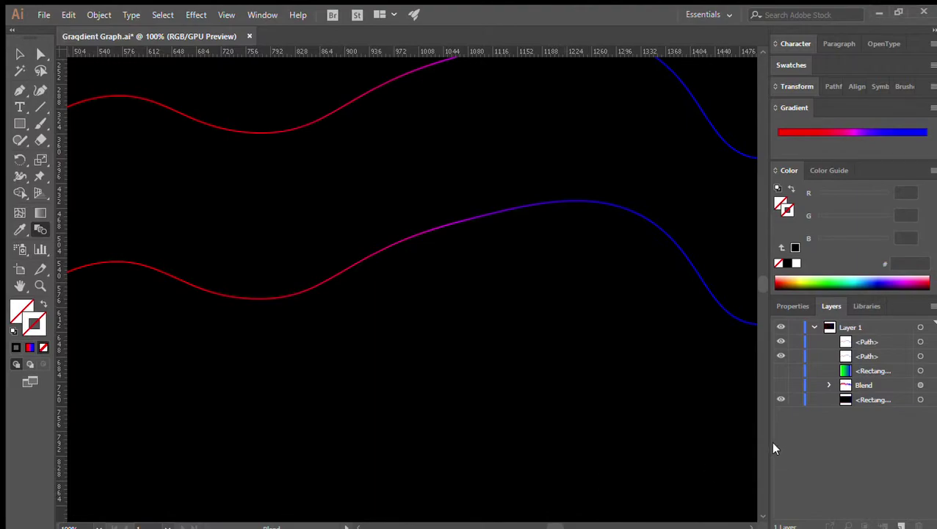
pyautogui.moveTo(552, 526); pyautogui.dragTo(563, 525)
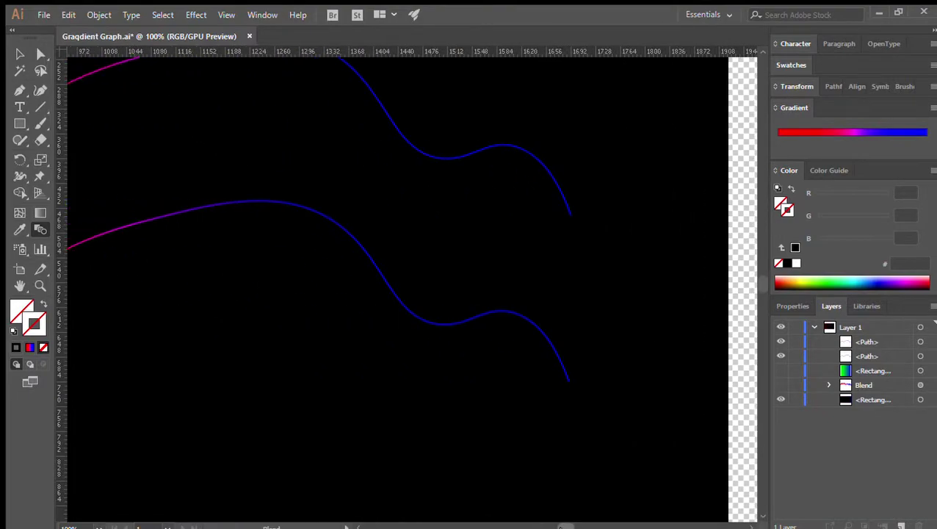
pyautogui.click(568, 215)
pyautogui.click(566, 379)
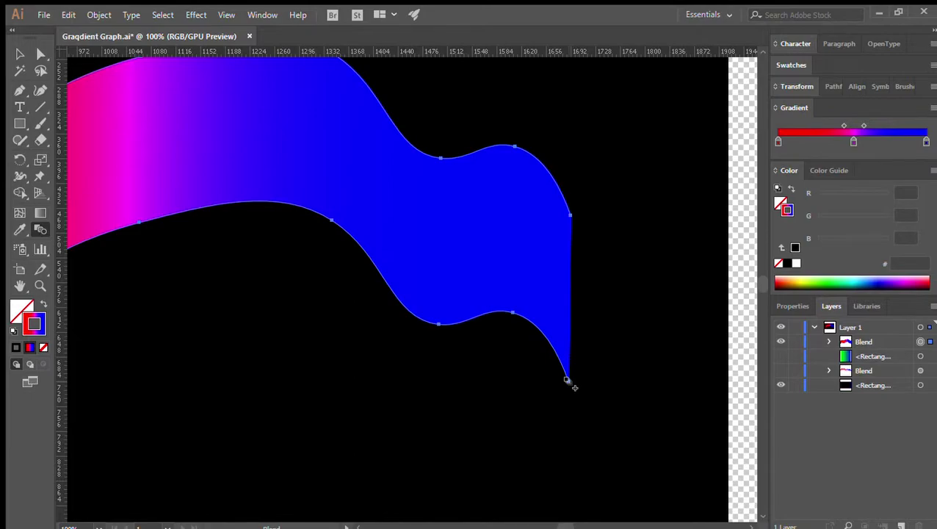
# Examine the complete gradient blend between the two wavy paths
pyautogui.press('v')
pyautogui.hscroll(5, 569, 382)
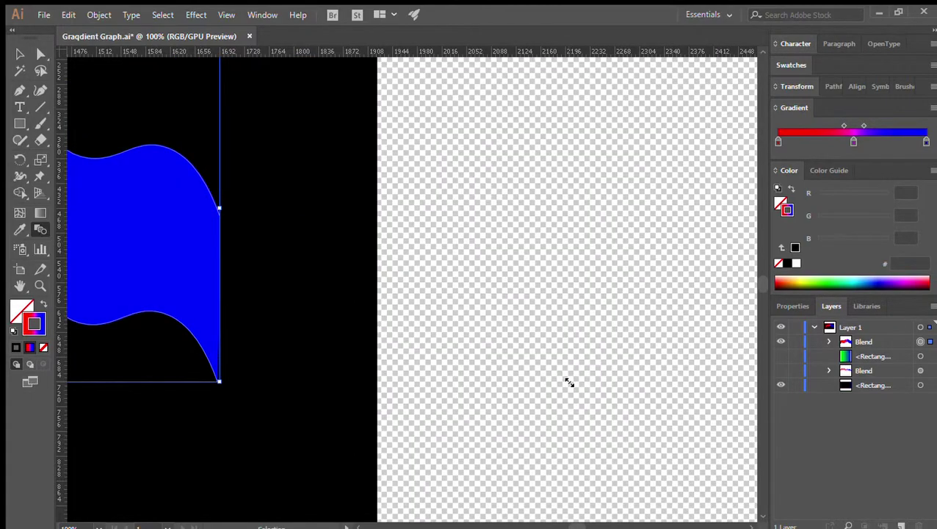
pyautogui.hscroll(5, 569, 382)
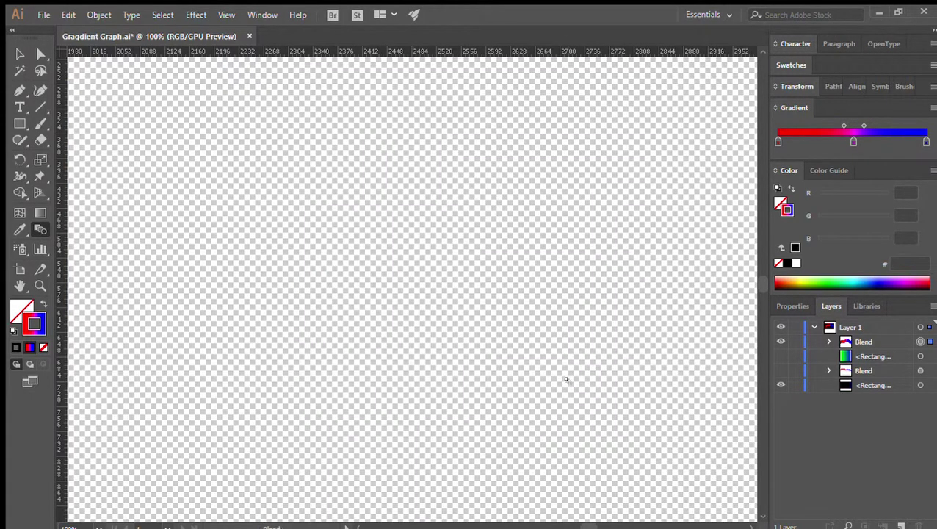
pyautogui.press('w')
pyautogui.hotkey('ctrl', '+')
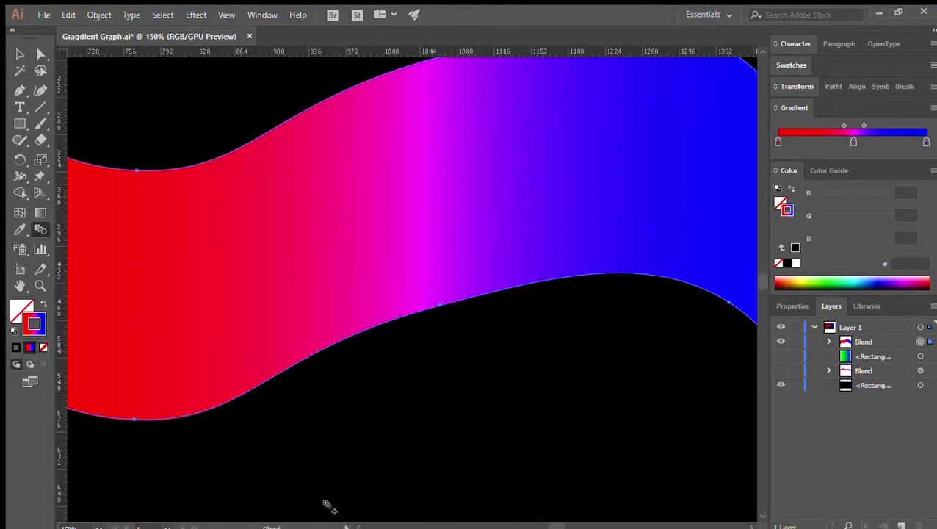
pyautogui.hotkey('ctrl', '-')
pyautogui.hotkey('ctrl', '-')
pyautogui.press('v')
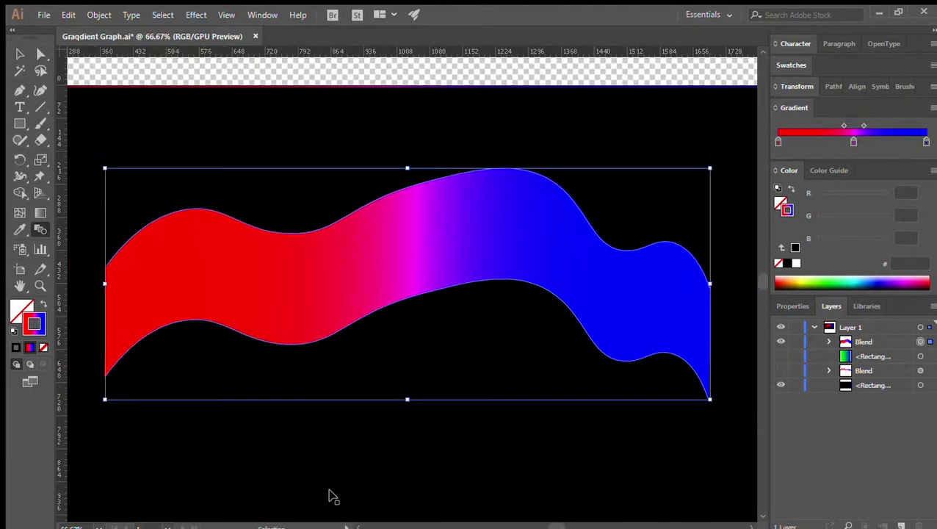
# Show the hidden earlier blend briefly to compare it with the new wave, and hide it again
pyautogui.hotkey('ctrl', '-')
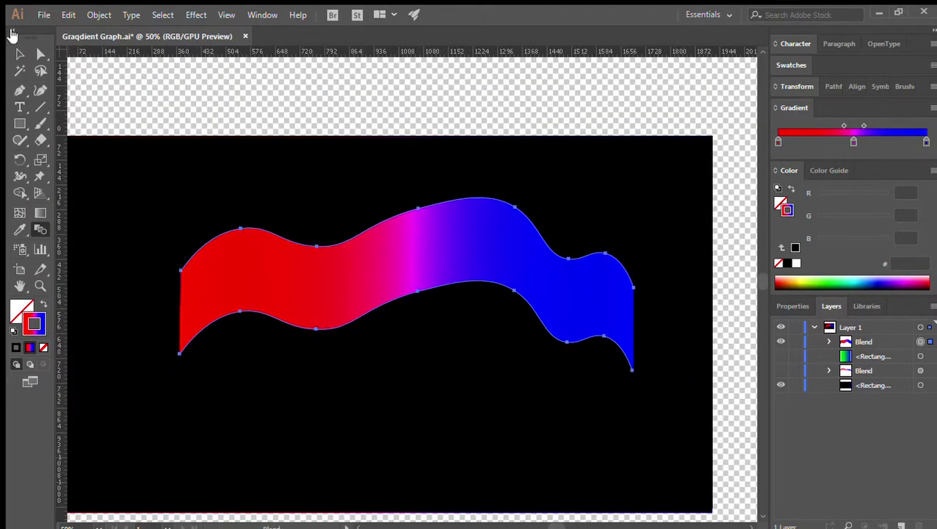
pyautogui.click(781, 370)
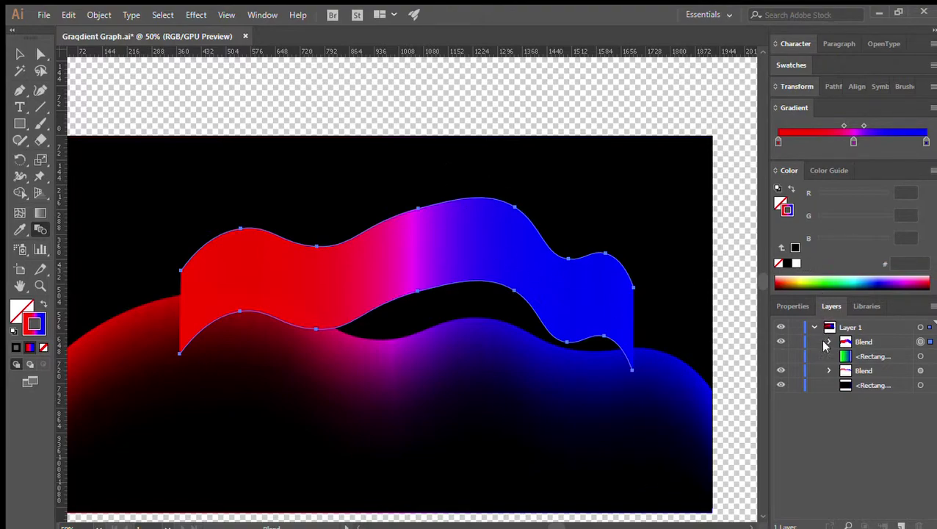
pyautogui.click(781, 370)
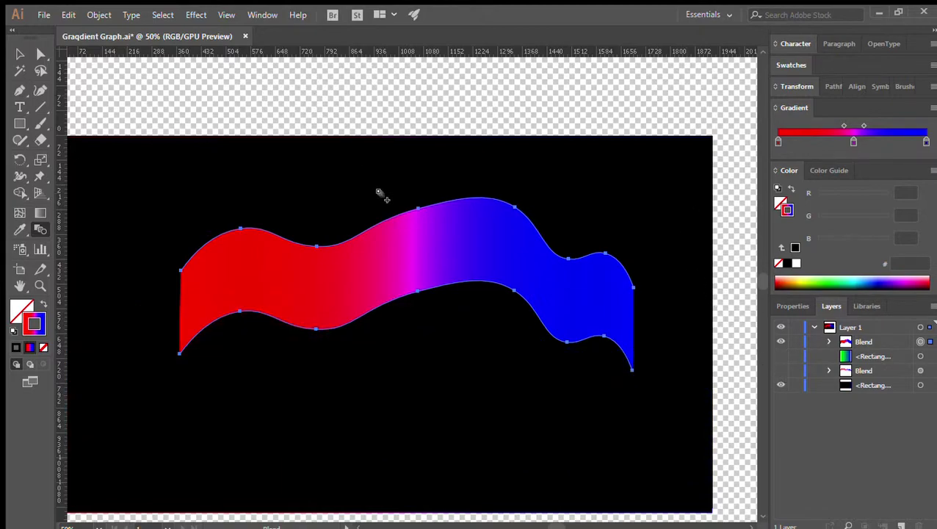
# Select only the lower path inside the new blend and reduce its opacity until the wave fades completely into the black background
pyautogui.click(828, 342)
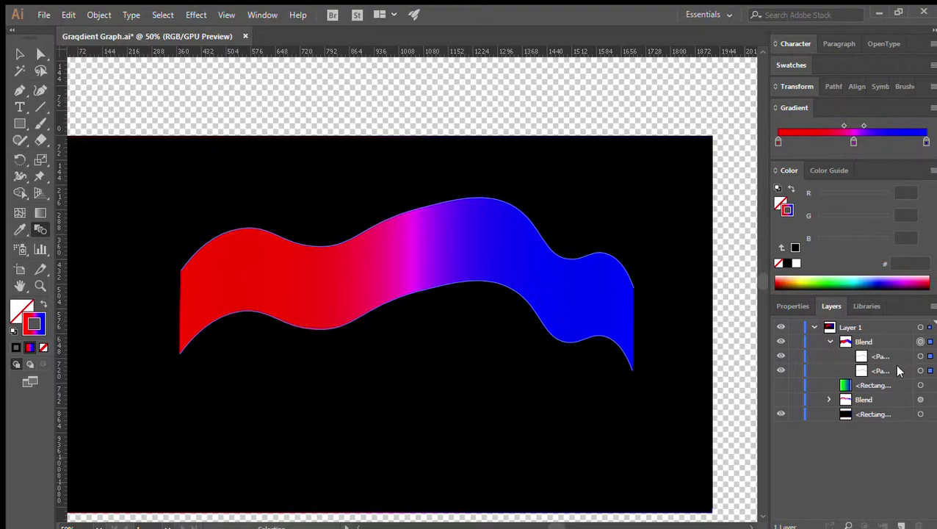
pyautogui.click(920, 355)
pyautogui.click(474, 283)
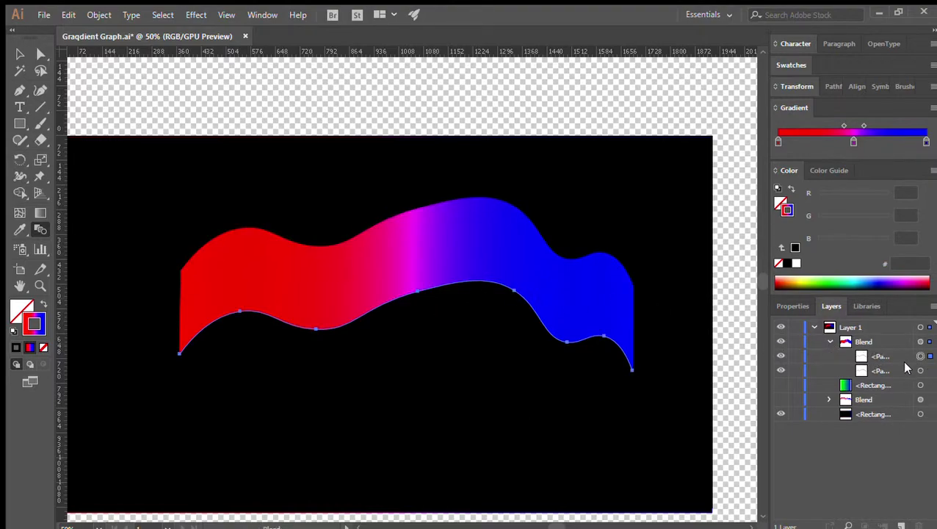
pyautogui.press('ctrl')
pyautogui.click(785, 306)
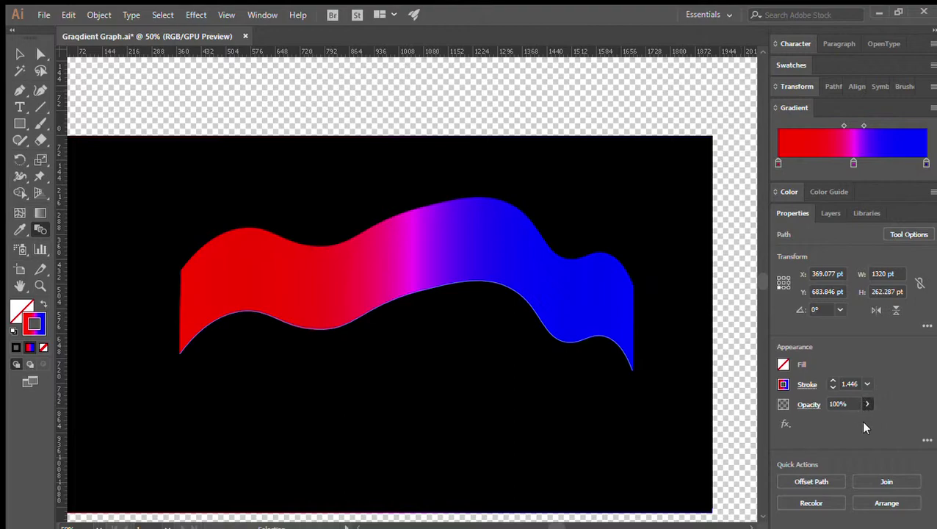
pyautogui.press('Return')
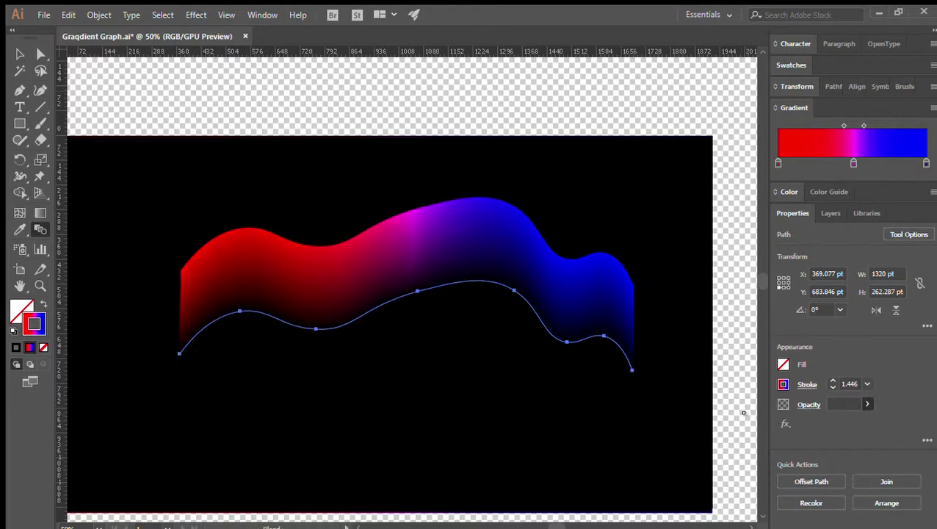
# Select the whole blend and stretch it horizontally to both side edges of the artboard, about 1918 pt wide
pyautogui.click(19, 52)
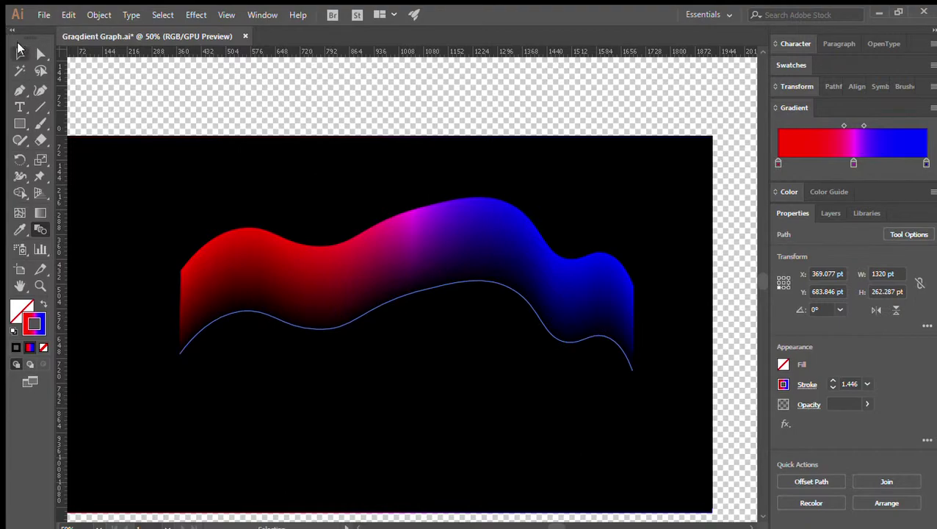
pyautogui.click(401, 260)
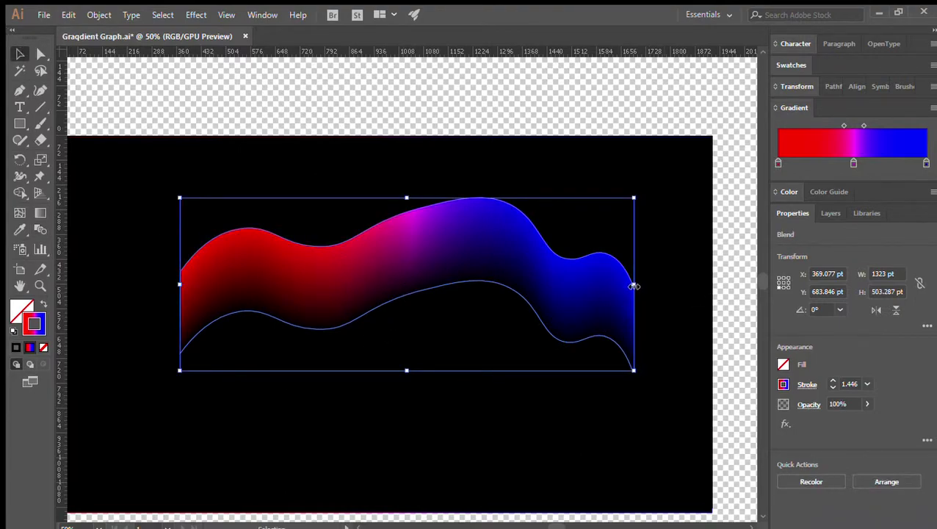
pyautogui.moveTo(633, 283); pyautogui.dragTo(712, 293)
pyautogui.moveTo(179, 285)
pyautogui.mouseDown()
pyautogui.moveTo(115, 270)
pyautogui.moveTo(177, 271)
pyautogui.mouseUp()
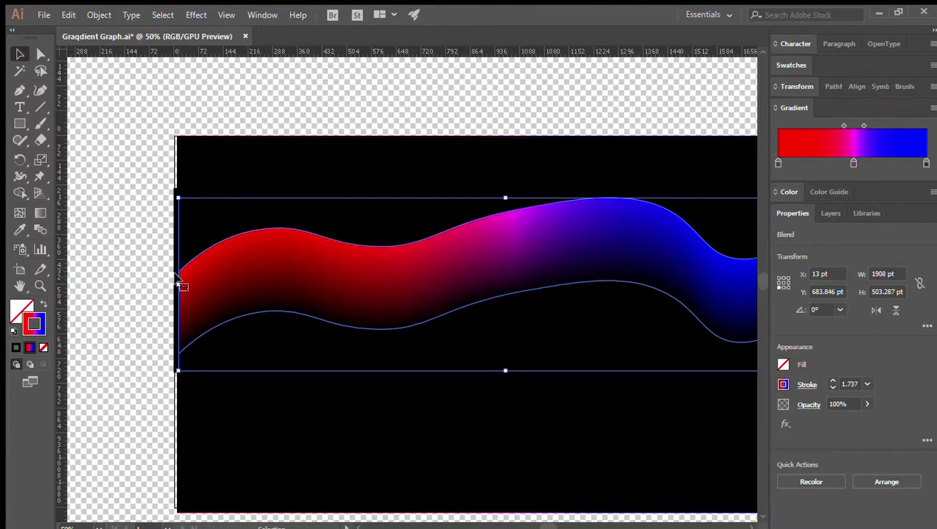
pyautogui.moveTo(178, 286); pyautogui.dragTo(173, 287)
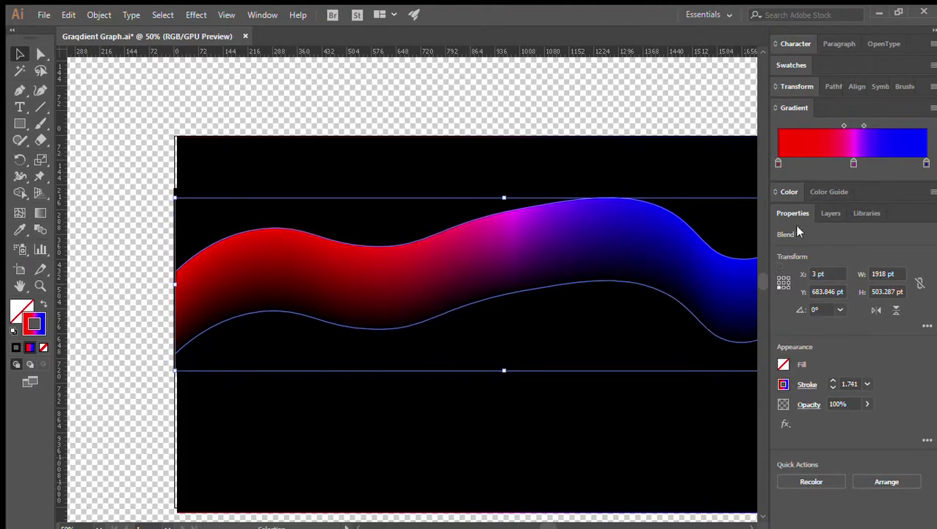
# Make the hidden earlier blend visible again beneath the new wave
pyautogui.click(829, 213)
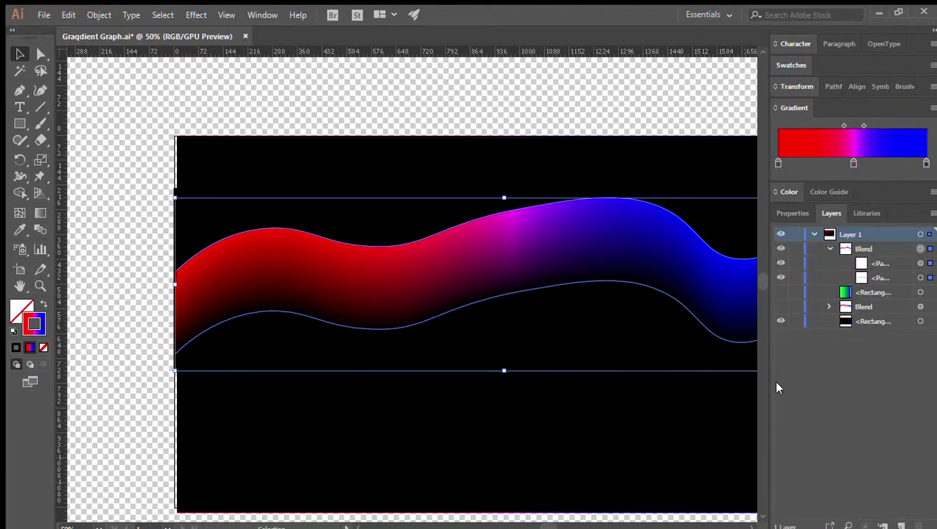
pyautogui.click(780, 306)
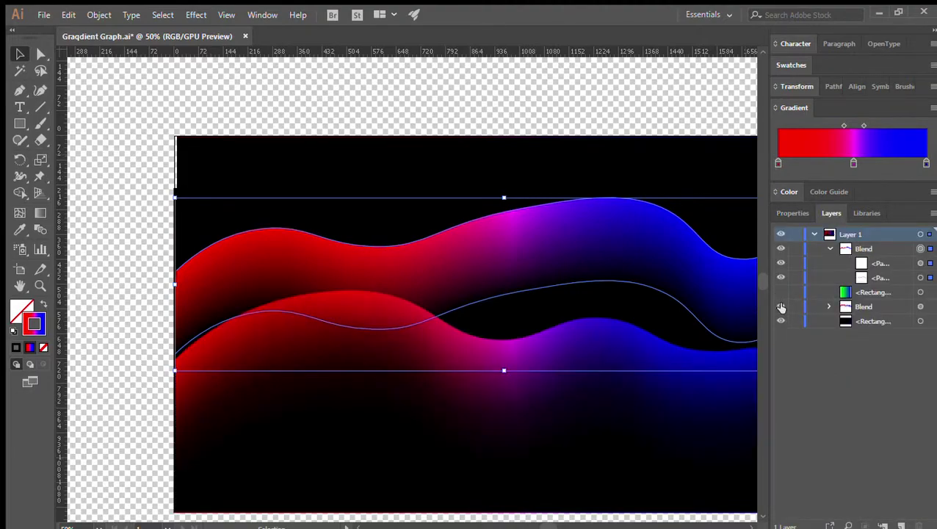